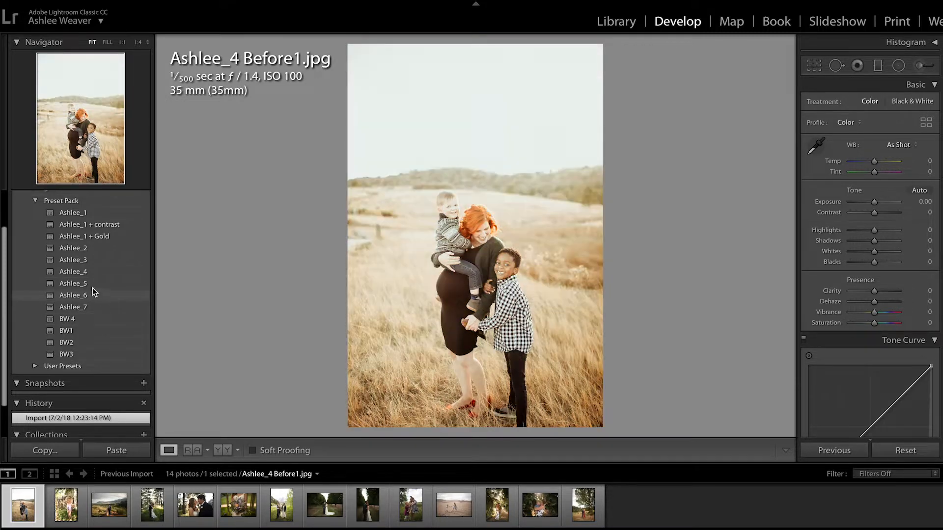
# Apply the Ashlee_5 preset from Preset Pack to the family photo Ashlee_4 Before1.jpg
pyautogui.click(84, 284)
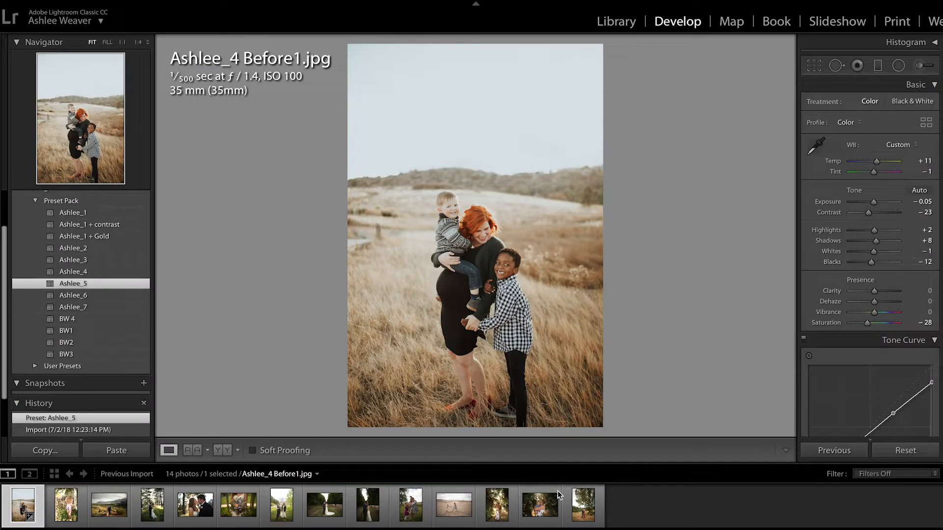
# Apply the Ashlee_3 preset to the wedding photo EX8A076611.CR2 and set its exposure to +1.05 and contrast to -18
pyautogui.click(364, 513)
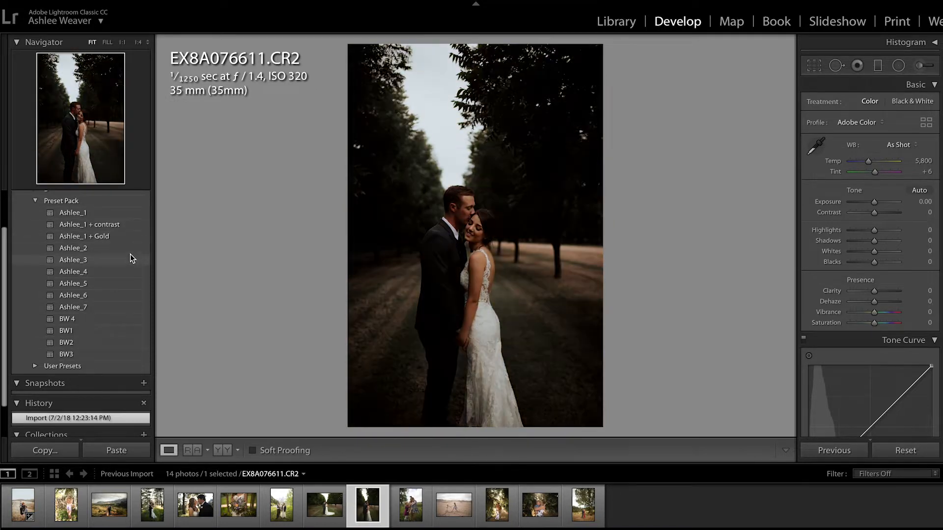
pyautogui.click(87, 260)
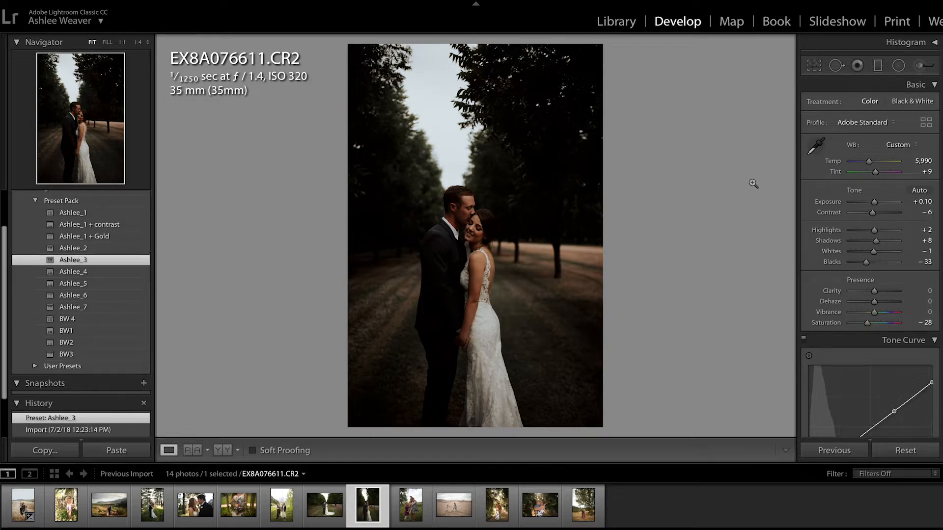
pyautogui.moveTo(875, 201); pyautogui.dragTo(879, 200)
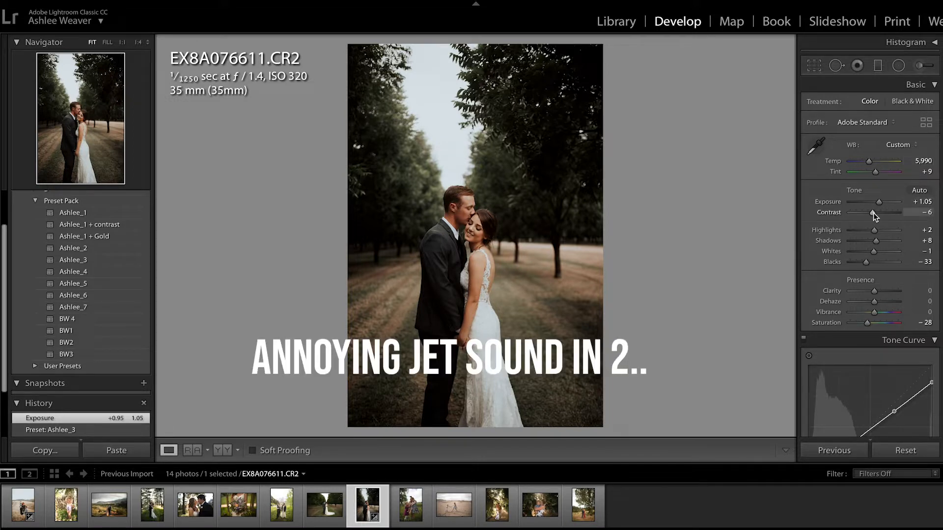
pyautogui.moveTo(872, 213)
pyautogui.mouseDown()
pyautogui.moveTo(897, 213)
pyautogui.moveTo(870, 213)
pyautogui.mouseUp()
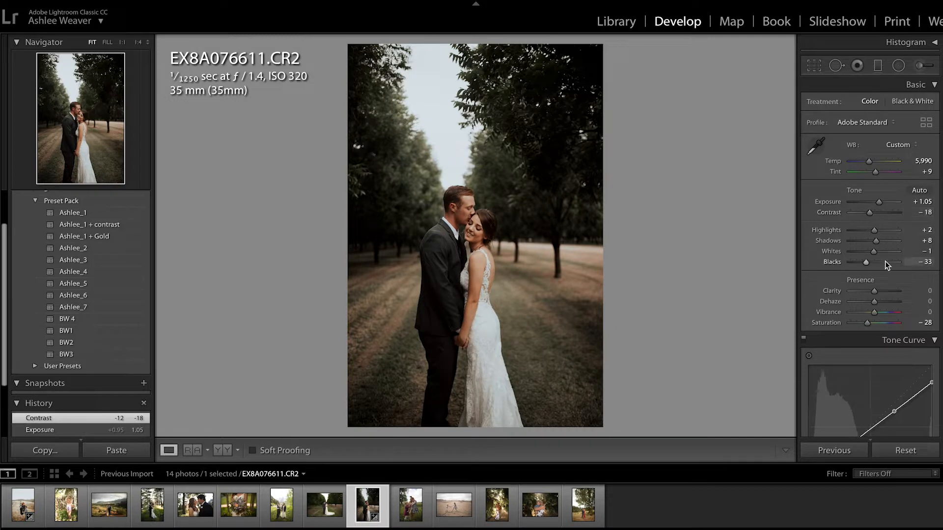
# Set HSL luminance to +25 for orange and +82 for green, and saturation to -28 orange, -53 yellow and -32 green
pyautogui.scroll(-1, 885, 262)
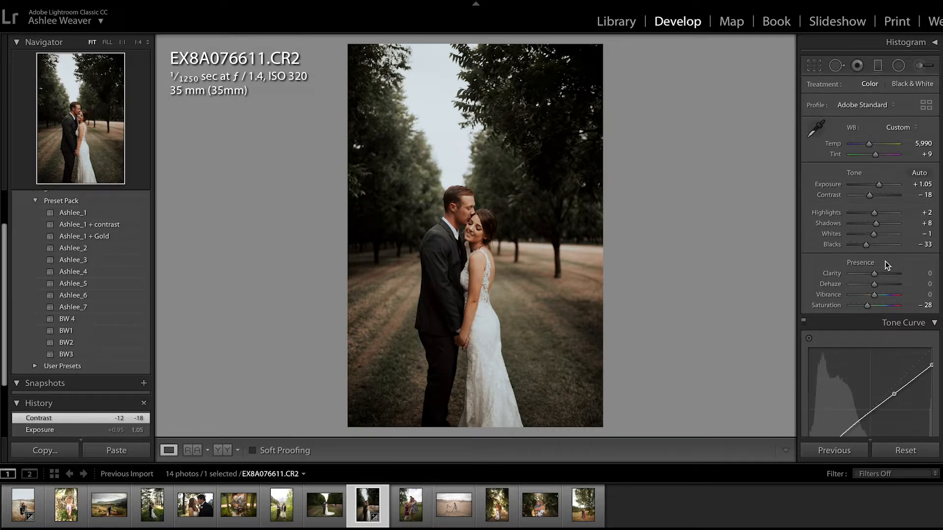
pyautogui.scroll(-8, 884, 261)
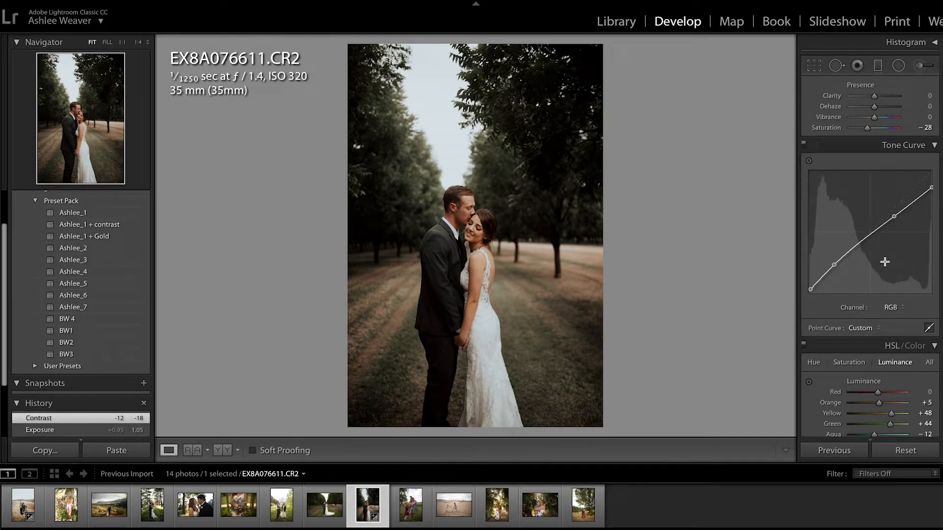
pyautogui.scroll(-6, 885, 262)
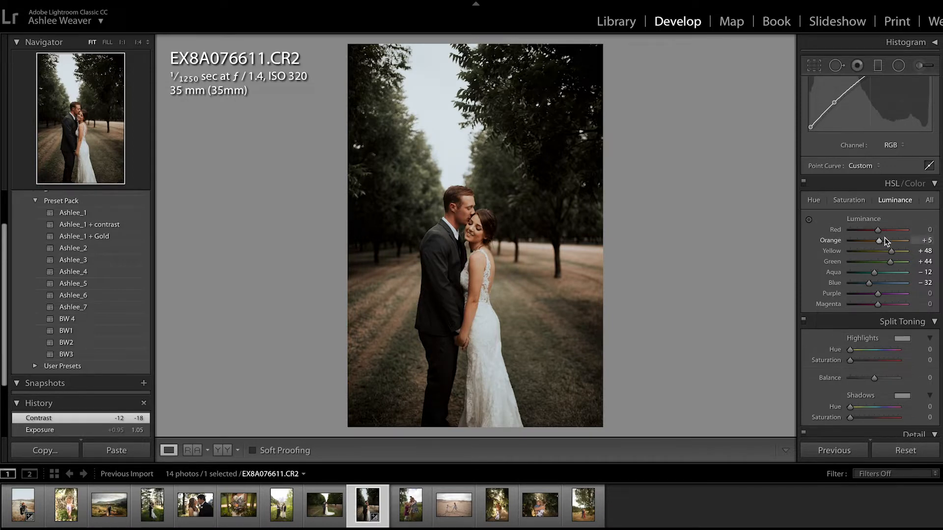
pyautogui.moveTo(887, 240)
pyautogui.mouseDown()
pyautogui.moveTo(872, 238)
pyautogui.moveTo(885, 238)
pyautogui.mouseUp()
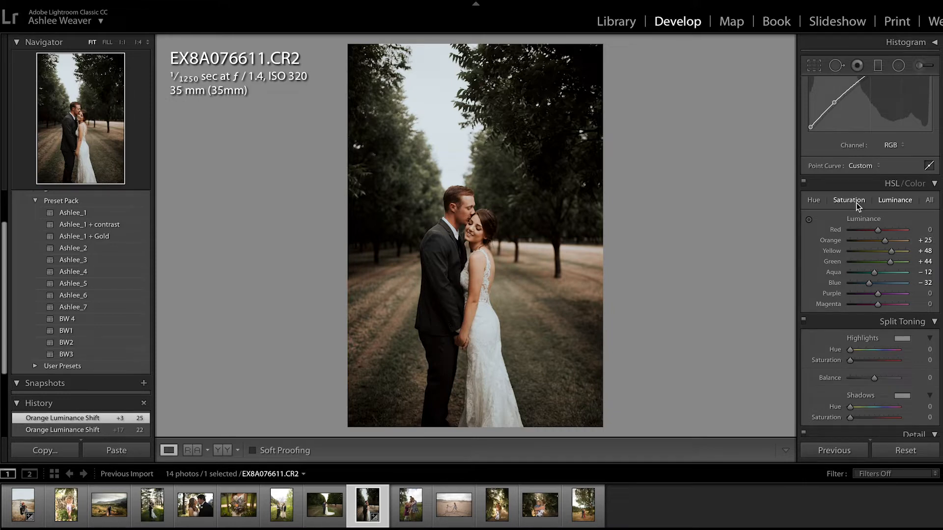
pyautogui.click(855, 202)
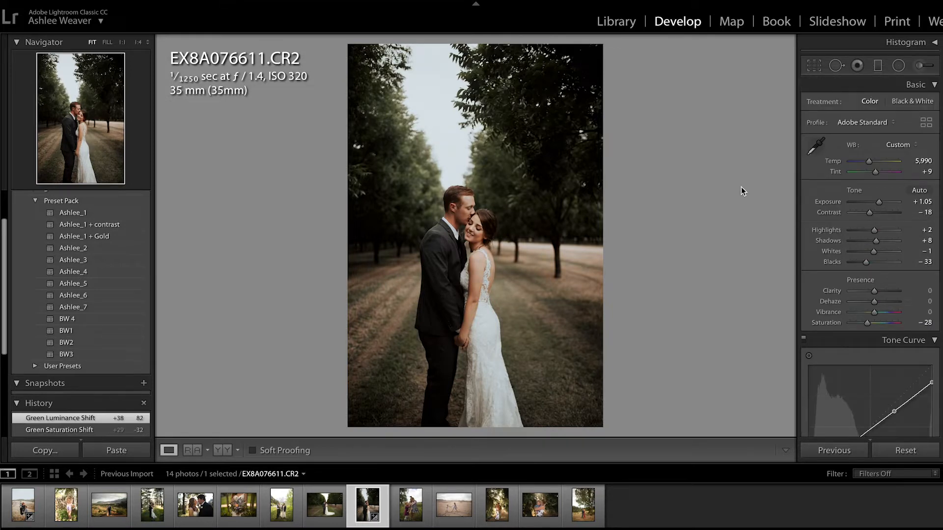
# Add a diagonal graduated filter over the wedding photo's upper-right trees, raising its exposure to about 2.58 and warming its temperature
pyautogui.click(876, 66)
pyautogui.moveTo(656, 79); pyautogui.dragTo(526, 238)
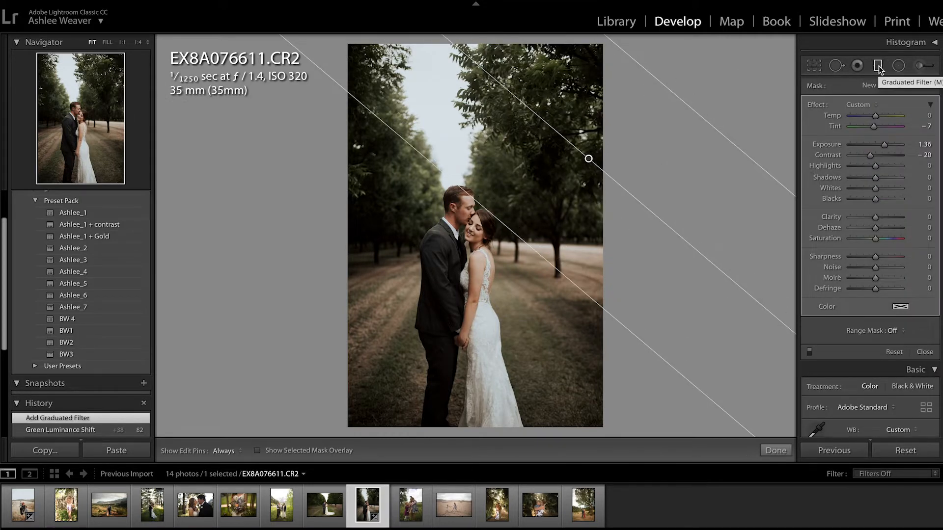
pyautogui.moveTo(588, 159); pyautogui.dragTo(584, 170)
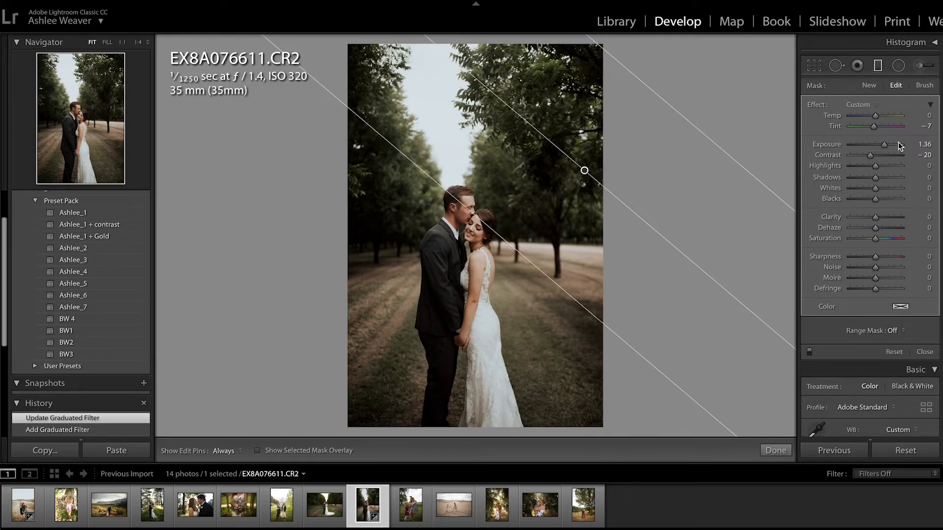
pyautogui.moveTo(884, 146); pyautogui.dragTo(890, 148)
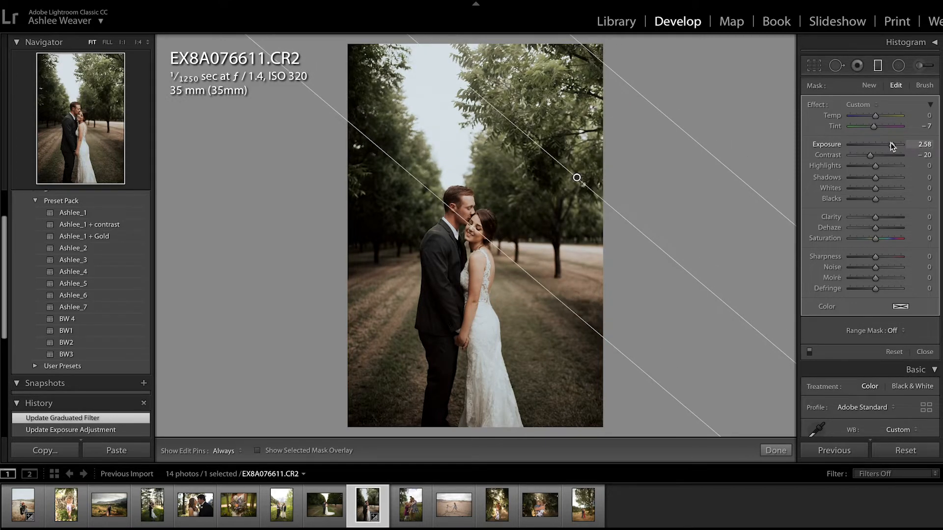
pyautogui.moveTo(890, 142); pyautogui.dragTo(880, 116)
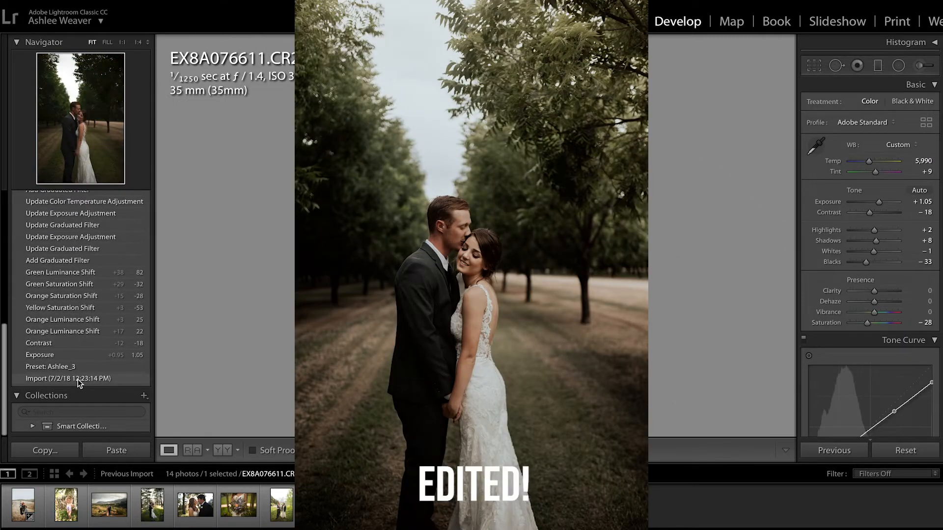
# Compare the edited wedding photo with its original import state
pyautogui.click(78, 379)
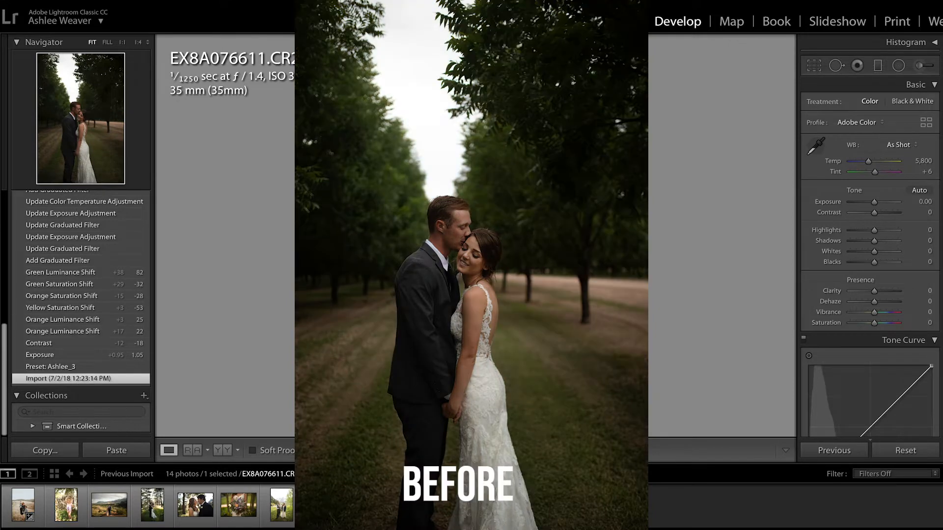
pyautogui.scroll(5, 76, 319)
pyautogui.click(75, 305)
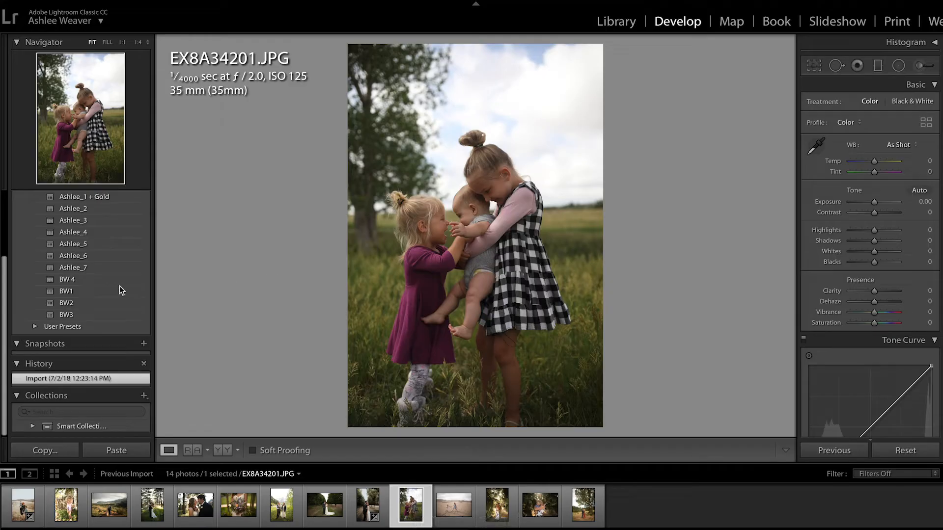
# Apply the Ashlee_7 preset to the children's photo EX8A34201.JPG and set temperature to +7, exposure to +0.30 and highlights to -100
pyautogui.scroll(3, 119, 290)
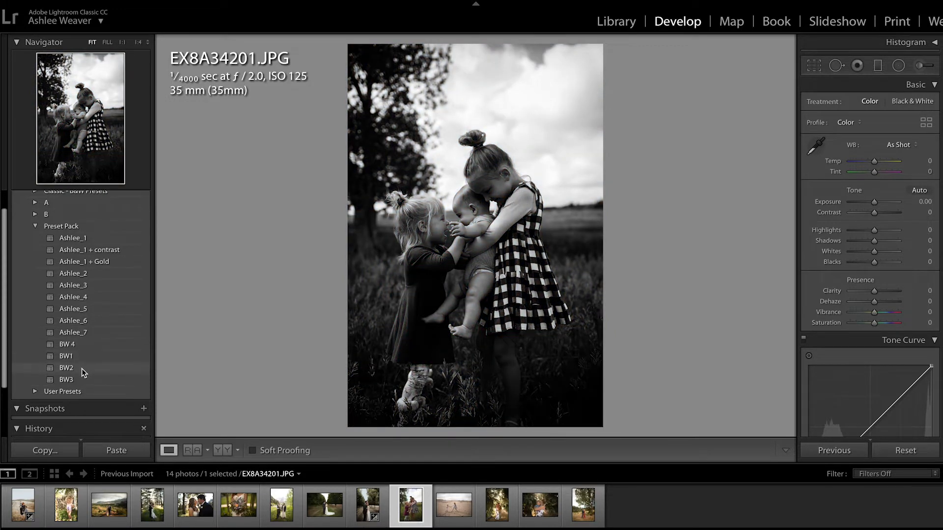
pyautogui.click(84, 332)
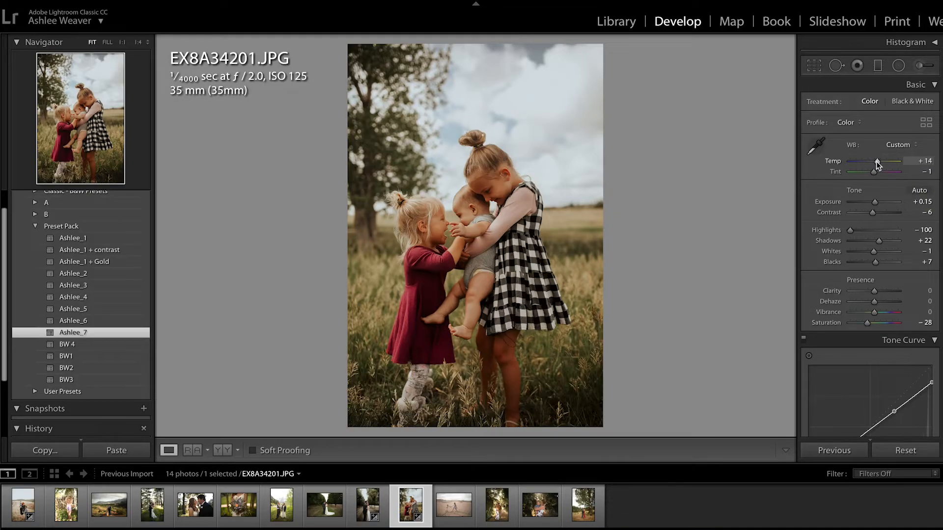
pyautogui.moveTo(875, 163); pyautogui.dragTo(875, 163)
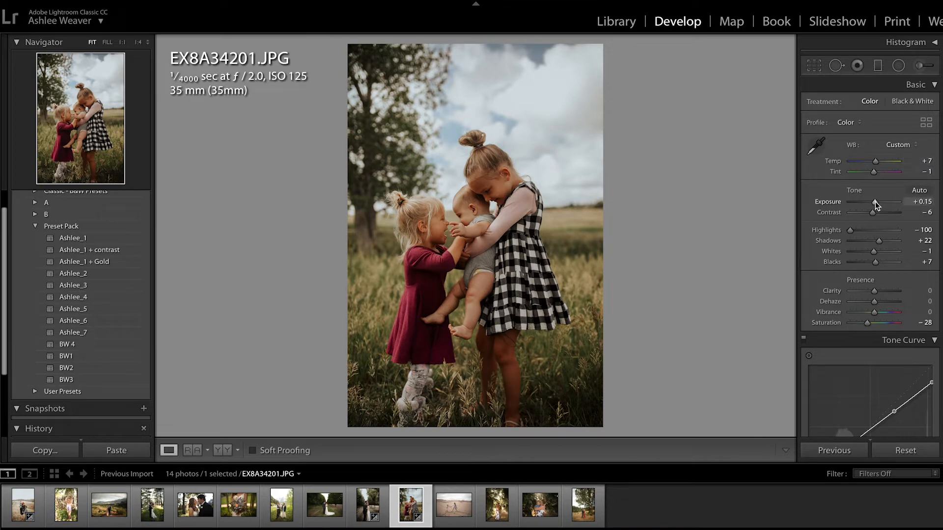
pyautogui.moveTo(875, 201); pyautogui.dragTo(876, 201)
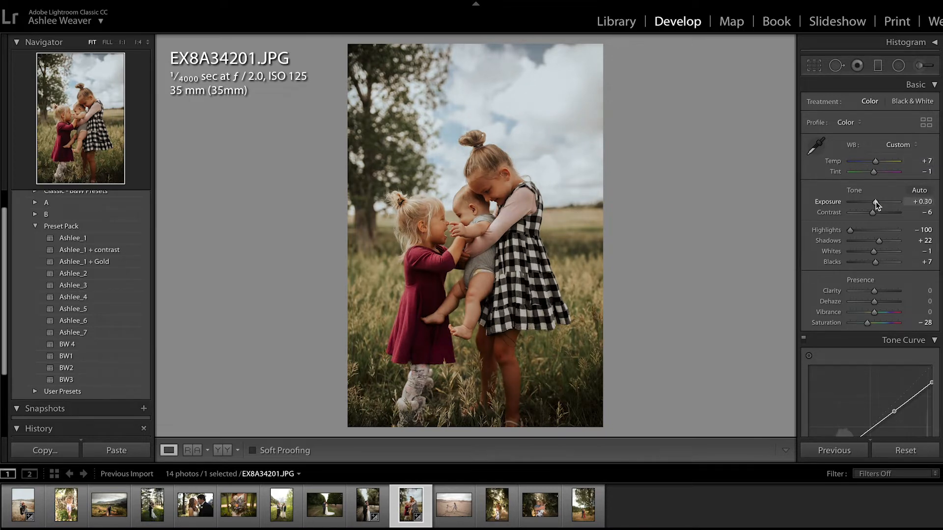
pyautogui.scroll(-2, 876, 221)
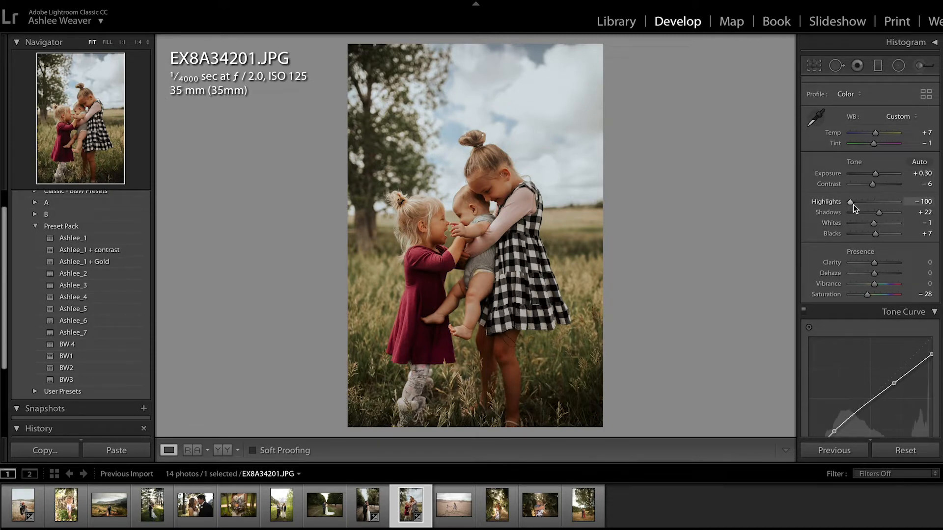
pyautogui.moveTo(852, 202)
pyautogui.mouseDown()
pyautogui.moveTo(908, 199)
pyautogui.moveTo(803, 210)
pyautogui.moveTo(927, 204)
pyautogui.moveTo(837, 209)
pyautogui.mouseUp()
# Raise the orange and red luminance of the children's photo and open its HSL saturation settings
pyautogui.scroll(-10, 855, 236)
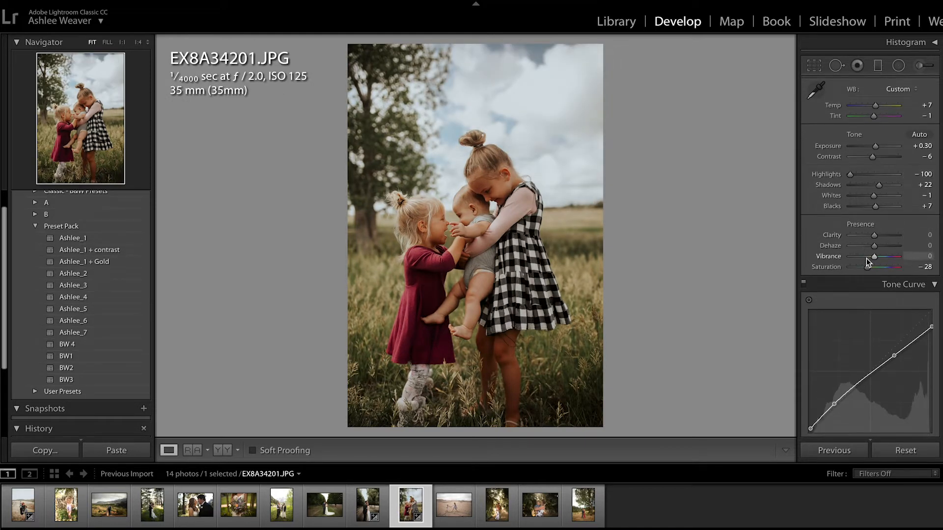
pyautogui.click(891, 178)
pyautogui.click(890, 177)
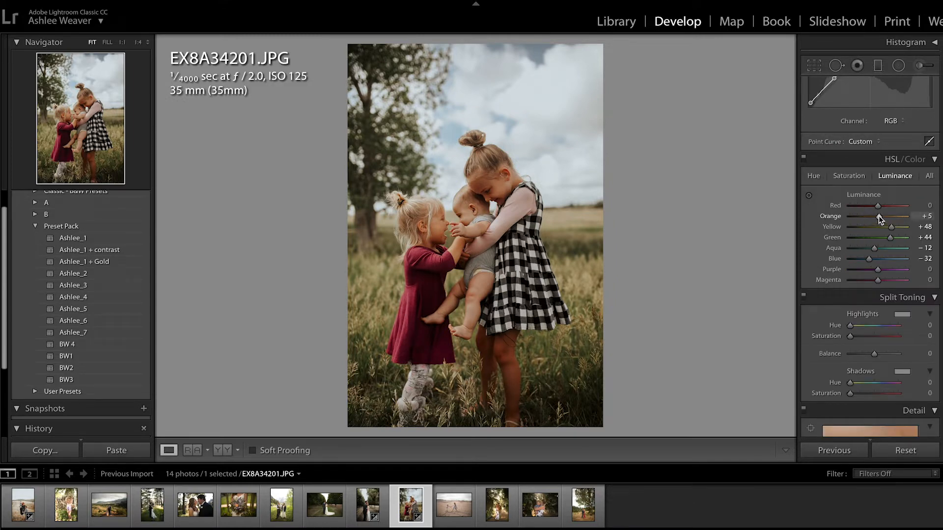
pyautogui.moveTo(879, 216)
pyautogui.mouseDown()
pyautogui.moveTo(913, 214)
pyautogui.moveTo(878, 219)
pyautogui.moveTo(911, 218)
pyautogui.moveTo(893, 219)
pyautogui.mouseUp()
pyautogui.moveTo(878, 206); pyautogui.dragTo(882, 206)
pyautogui.click(862, 178)
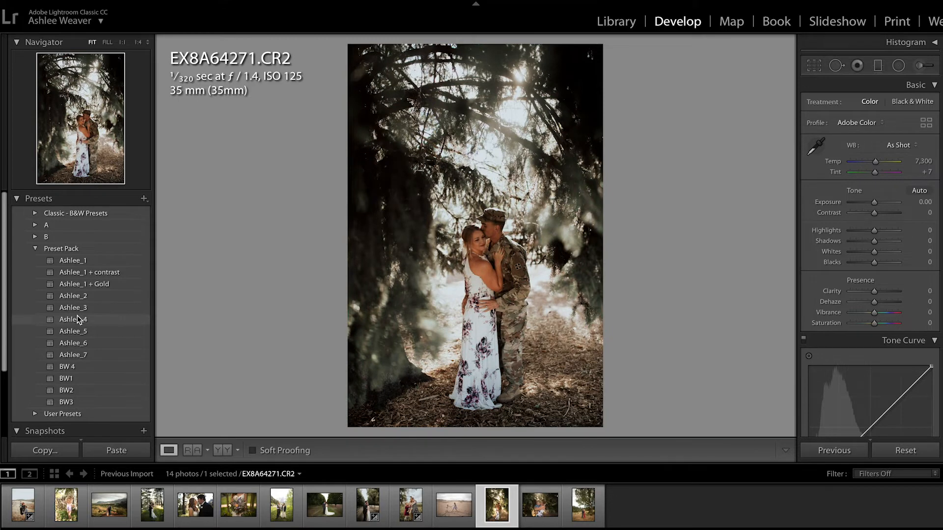
# Apply a Preset Pack color preset to the couple photo EX8A64271.CR2 and set its exposure to +0.20
pyautogui.click(78, 328)
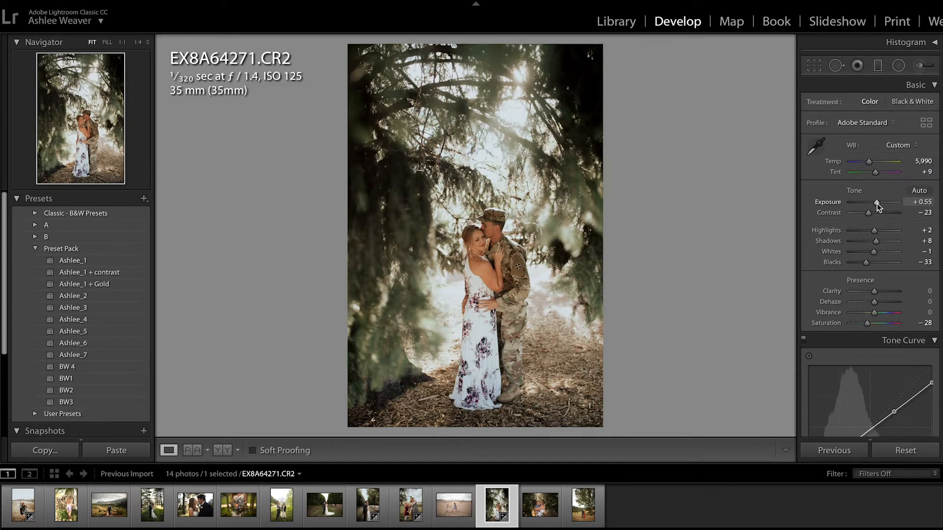
pyautogui.moveTo(876, 203); pyautogui.dragTo(875, 203)
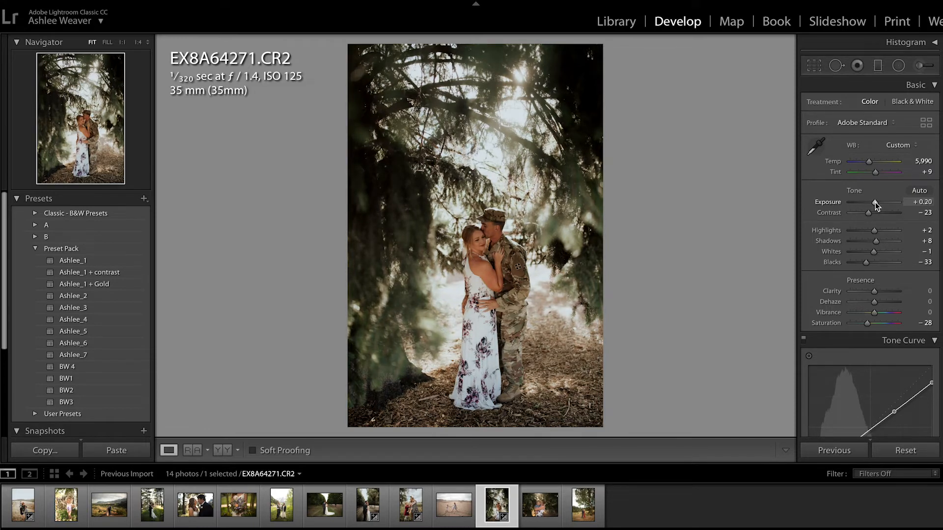
# Raise the orange luminance in the HSL adjustments of the couple photo
pyautogui.scroll(-5, 879, 239)
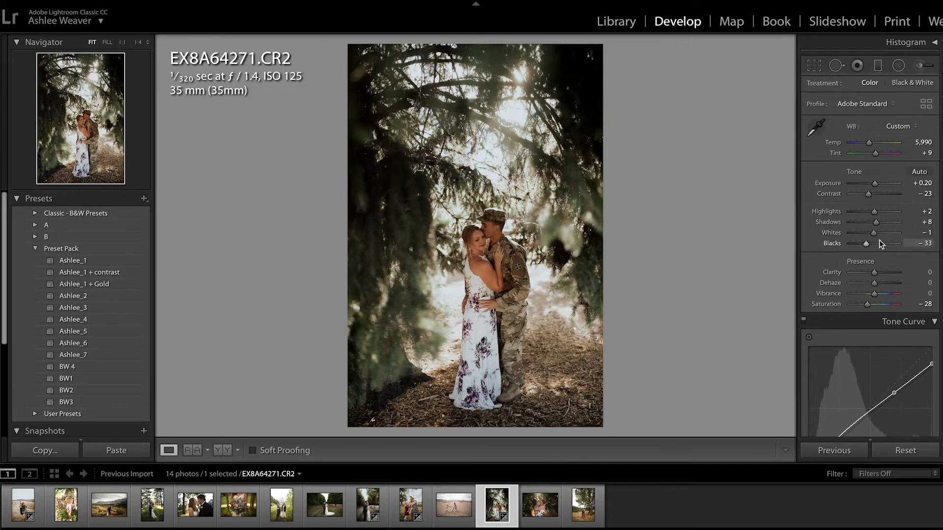
pyautogui.scroll(-6, 878, 240)
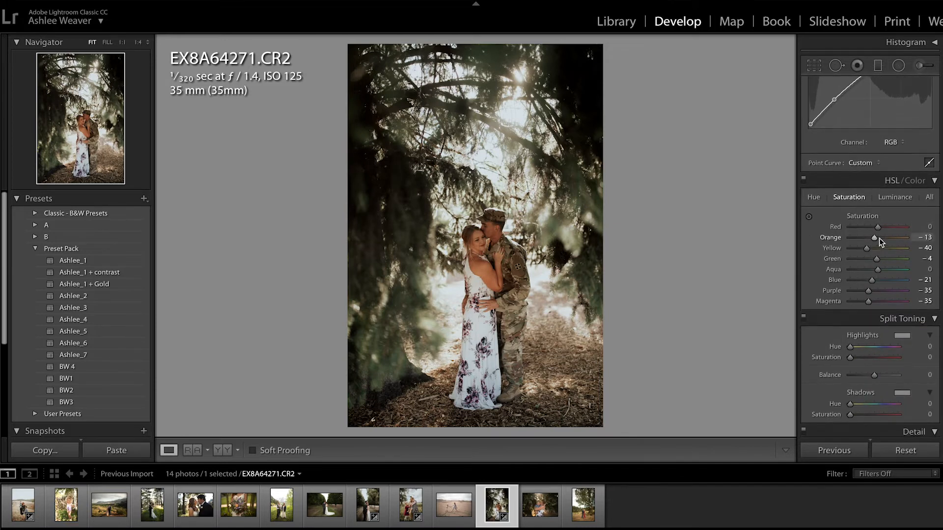
pyautogui.click(890, 202)
pyautogui.click(886, 236)
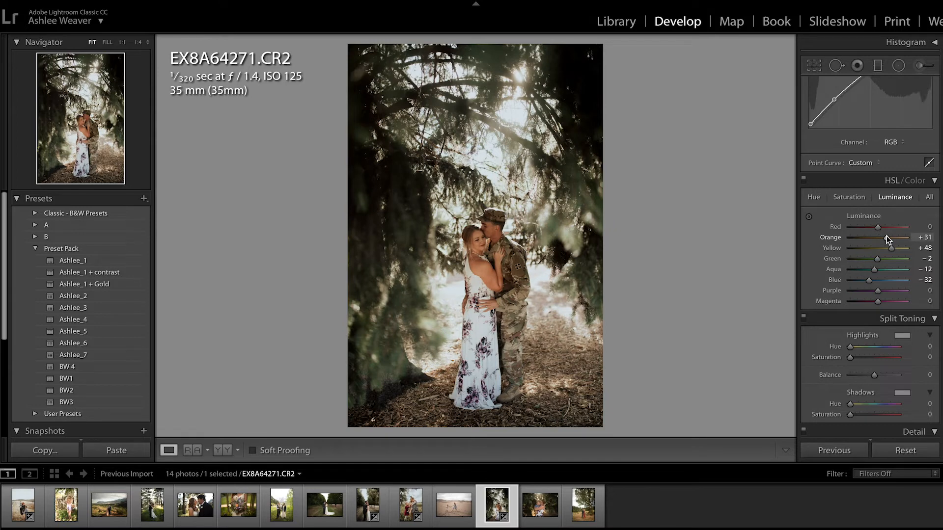
pyautogui.moveTo(887, 228); pyautogui.dragTo(892, 237)
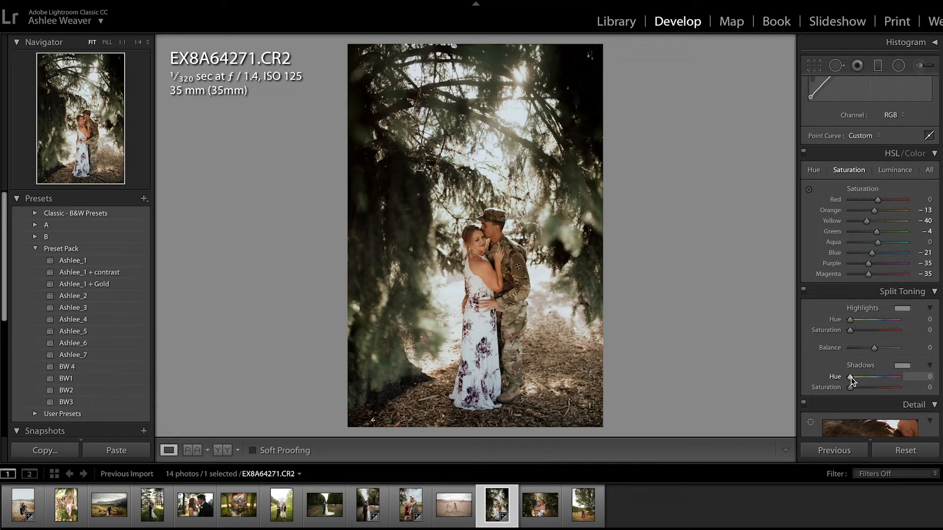
# Split-tone the couple photo with shadows at hue 20, saturation 8 and highlights at hue 170, saturation 4
pyautogui.moveTo(851, 378); pyautogui.dragTo(853, 379)
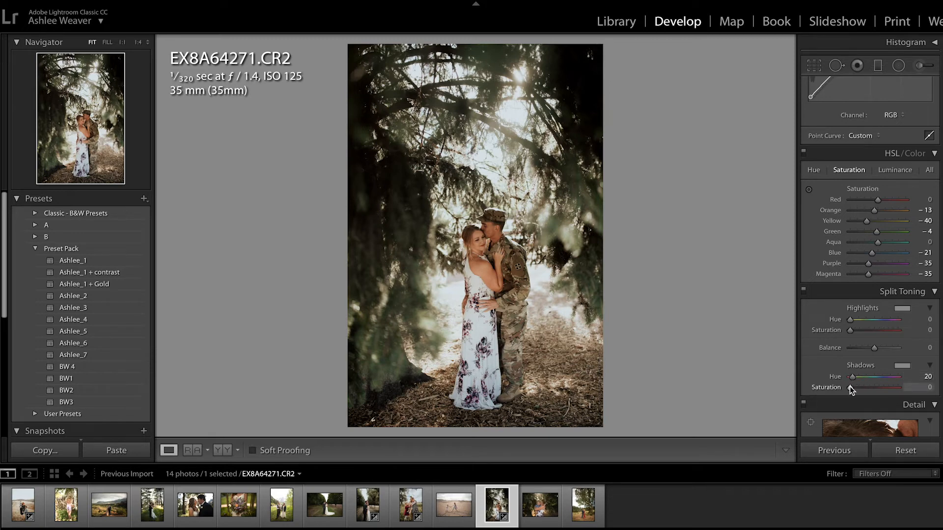
pyautogui.moveTo(853, 388)
pyautogui.mouseDown()
pyautogui.moveTo(872, 388)
pyautogui.moveTo(855, 388)
pyautogui.mouseUp()
pyautogui.click(873, 320)
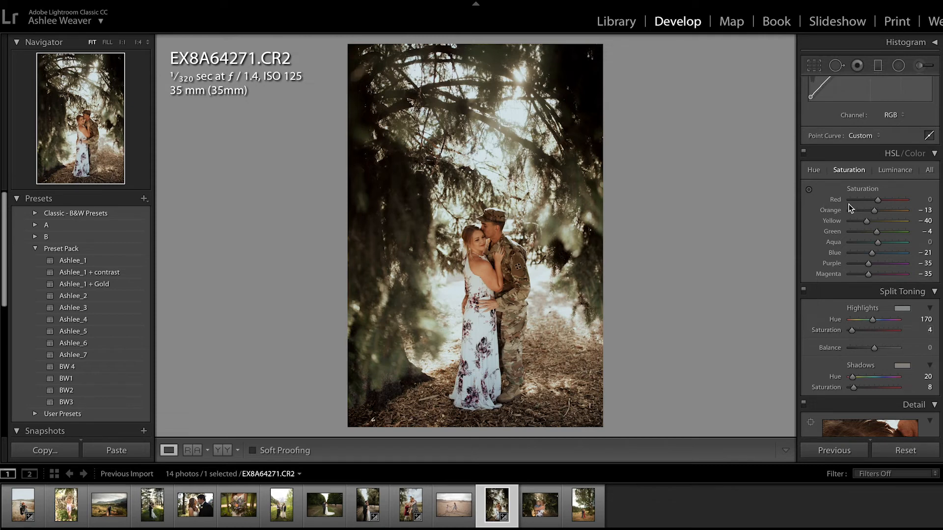
# Lower the orange saturation of the couple photo to -23 in the HSL adjustments
pyautogui.scroll(10, 830, 204)
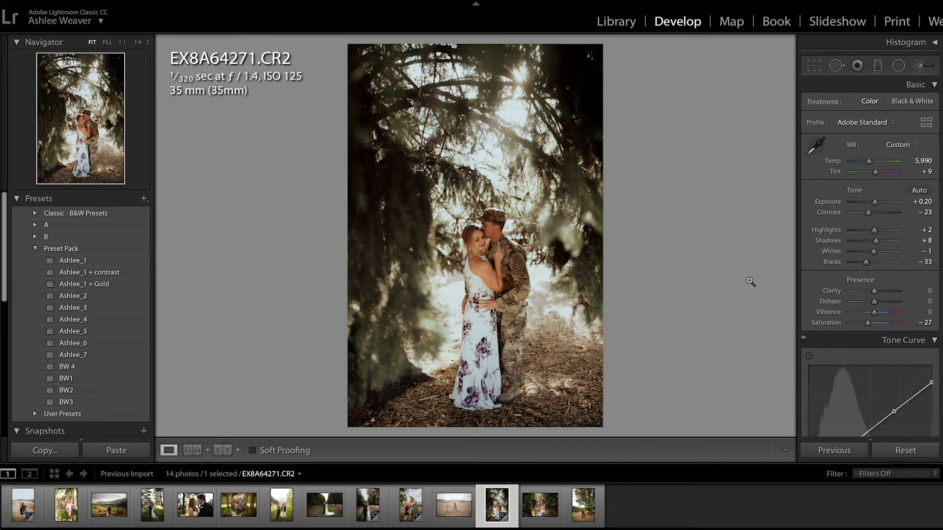
pyautogui.scroll(-5, 886, 271)
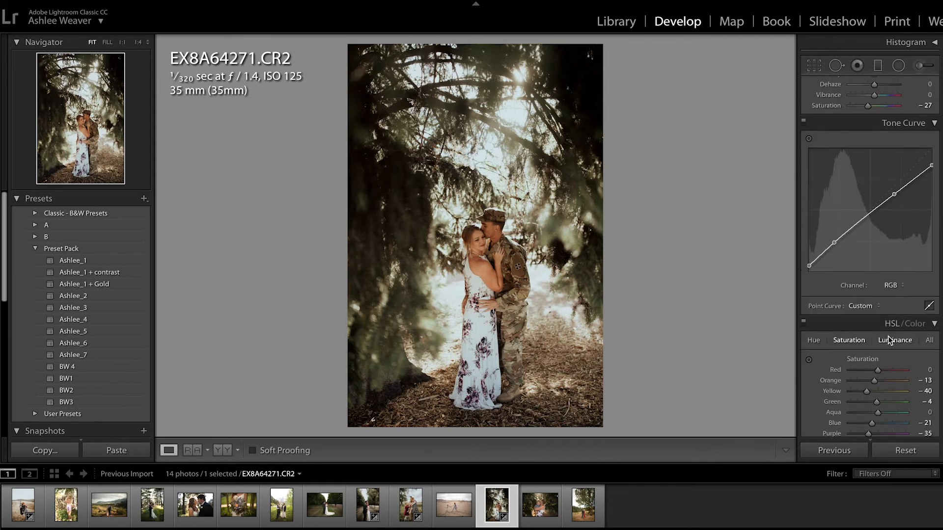
pyautogui.scroll(-2, 895, 352)
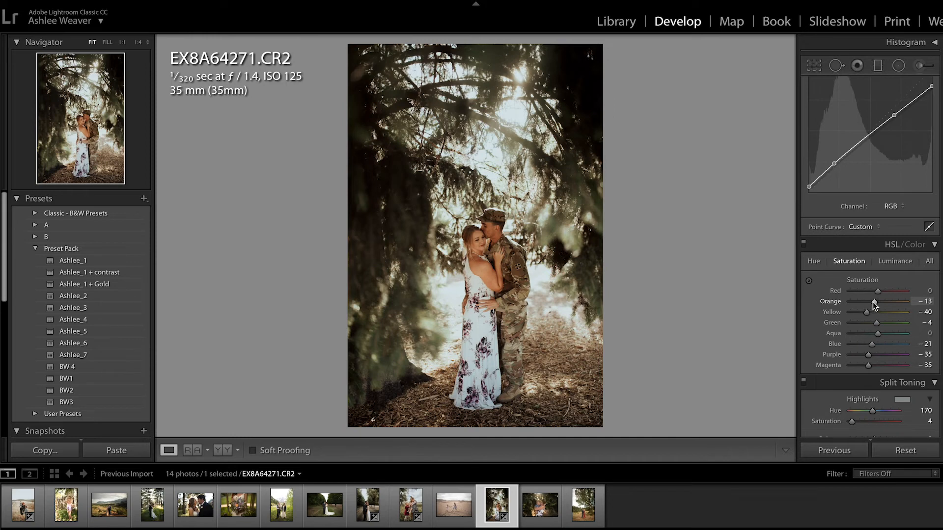
pyautogui.moveTo(872, 303); pyautogui.dragTo(870, 303)
# Paint a brightening Adjustment Brush mask over the sunlight coming through the branches above the couple
pyautogui.scroll(10, 872, 304)
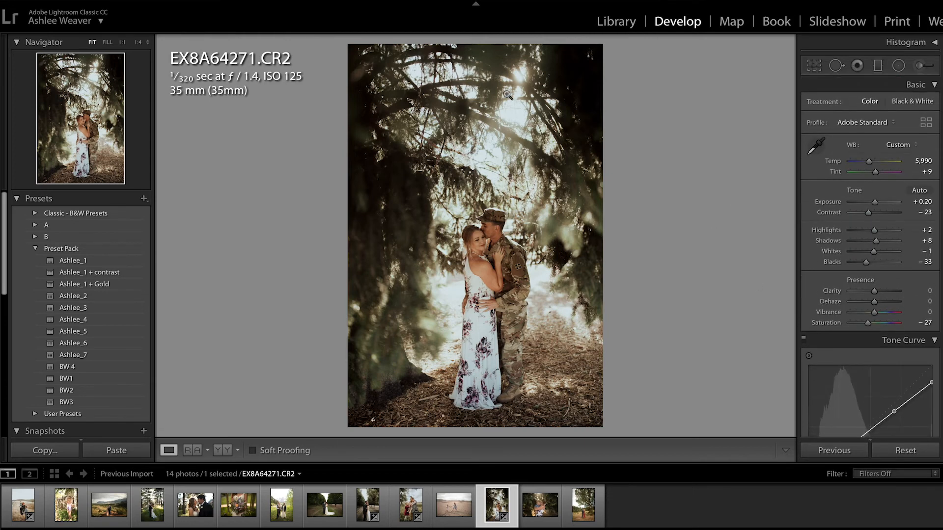
pyautogui.click(921, 66)
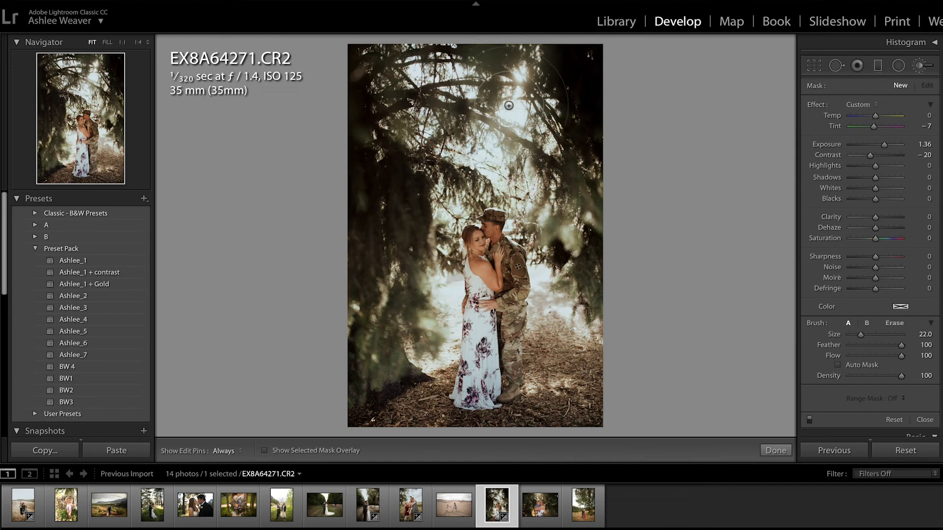
pyautogui.press('h')
pyautogui.moveTo(495, 186)
pyautogui.mouseDown()
pyautogui.moveTo(494, 88)
pyautogui.moveTo(500, 104)
pyautogui.mouseUp()
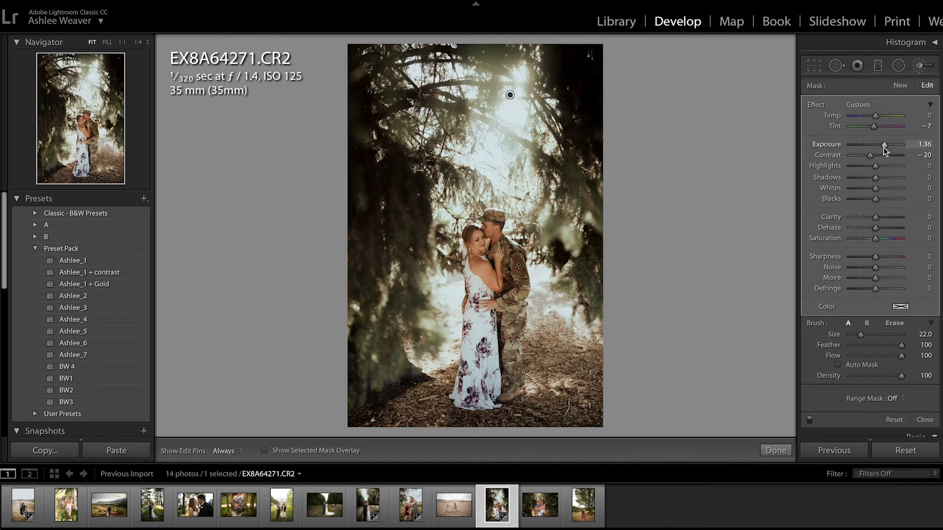
# Set the sunlight brush mask's exposure to 0.94 and contrast to 42, and adjust its temperature and tint
pyautogui.moveTo(883, 144); pyautogui.dragTo(880, 145)
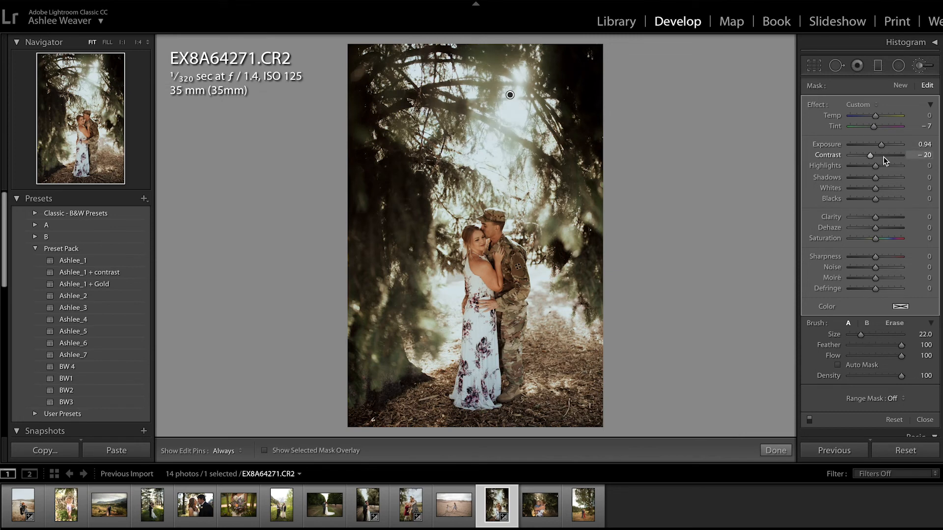
pyautogui.click(883, 155)
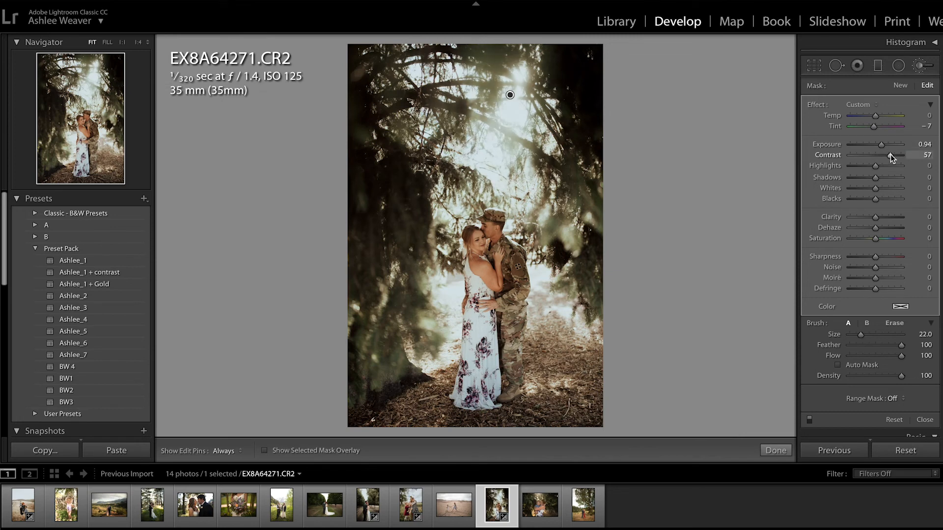
pyautogui.moveTo(887, 155); pyautogui.dragTo(886, 155)
pyautogui.click(878, 115)
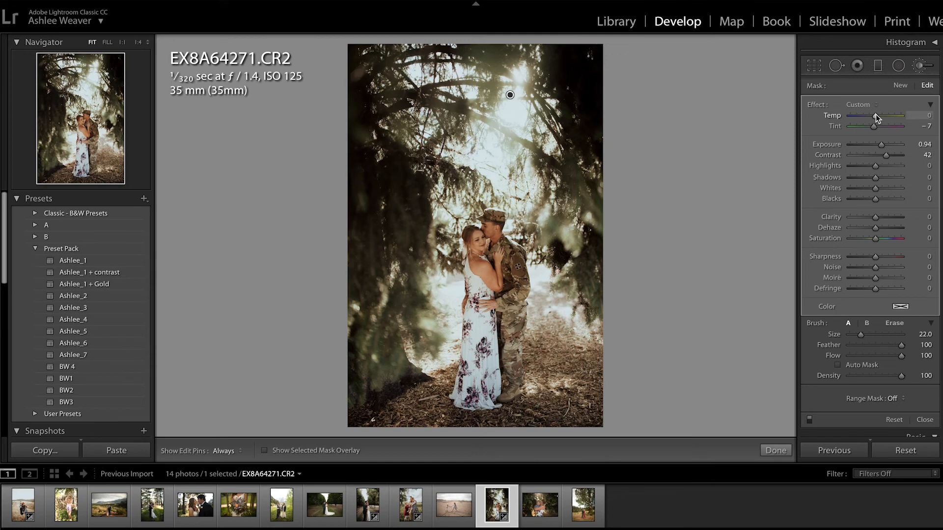
pyautogui.moveTo(878, 114); pyautogui.dragTo(882, 128)
pyautogui.click(874, 128)
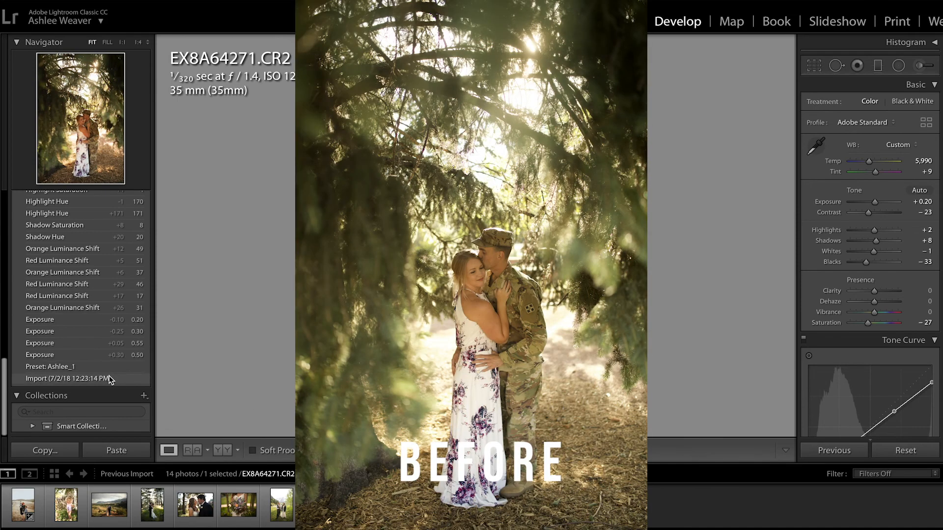
# Compare the couple photo's original import state with its latest graduated filter edit using the editing history
pyautogui.click(124, 377)
pyautogui.scroll(10, 110, 300)
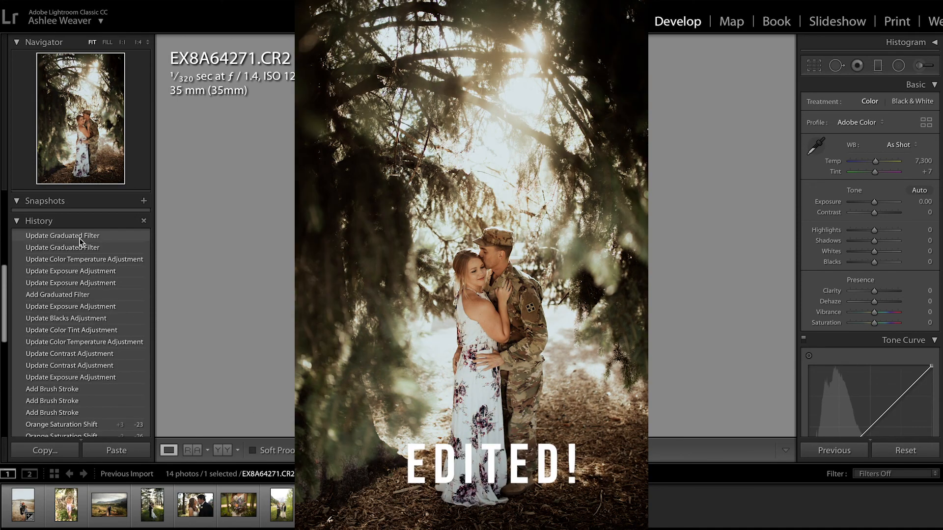
pyautogui.click(78, 236)
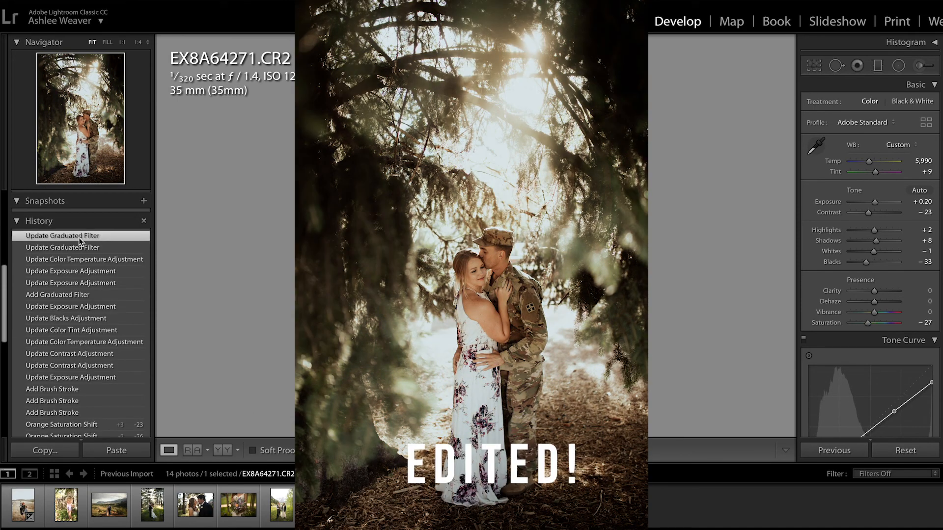